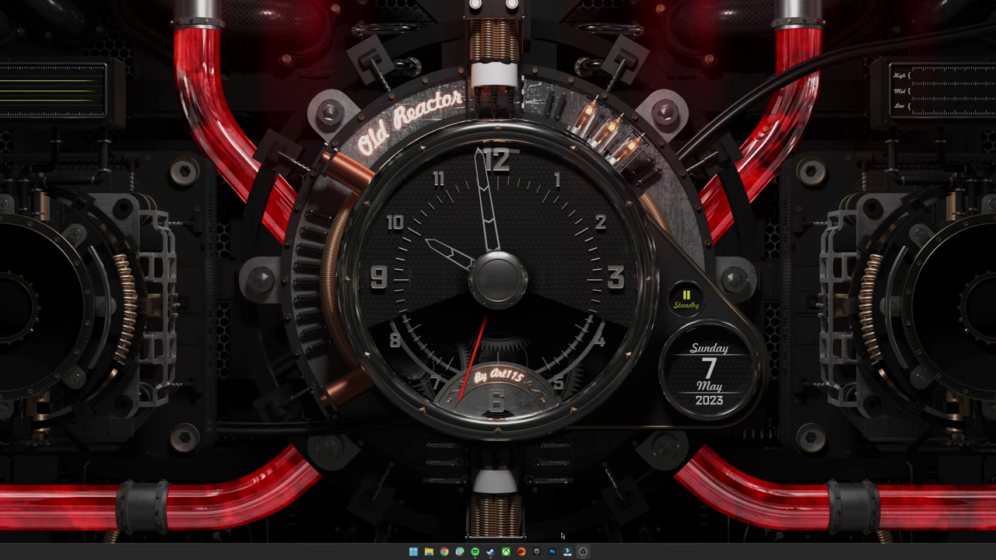
Filter the Steam library by 'skyrim' and open the Skyrim Special Edition: Creation Kit page
click(490, 552)
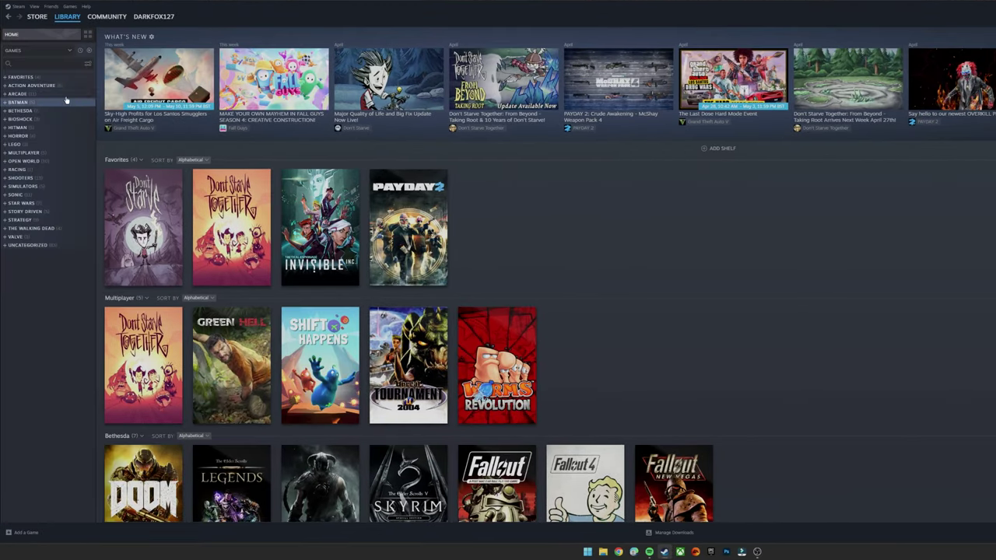
click(58, 65)
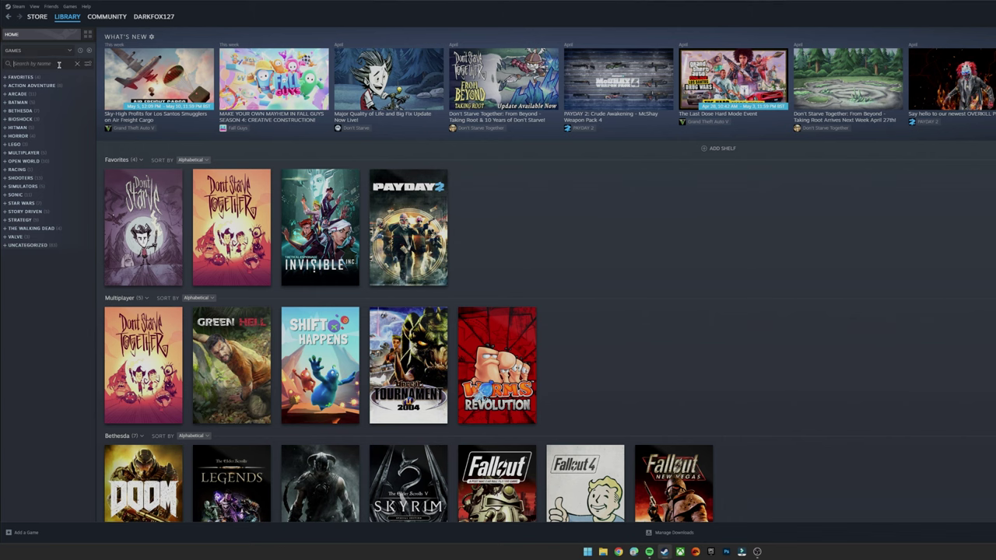
text(skyrim)
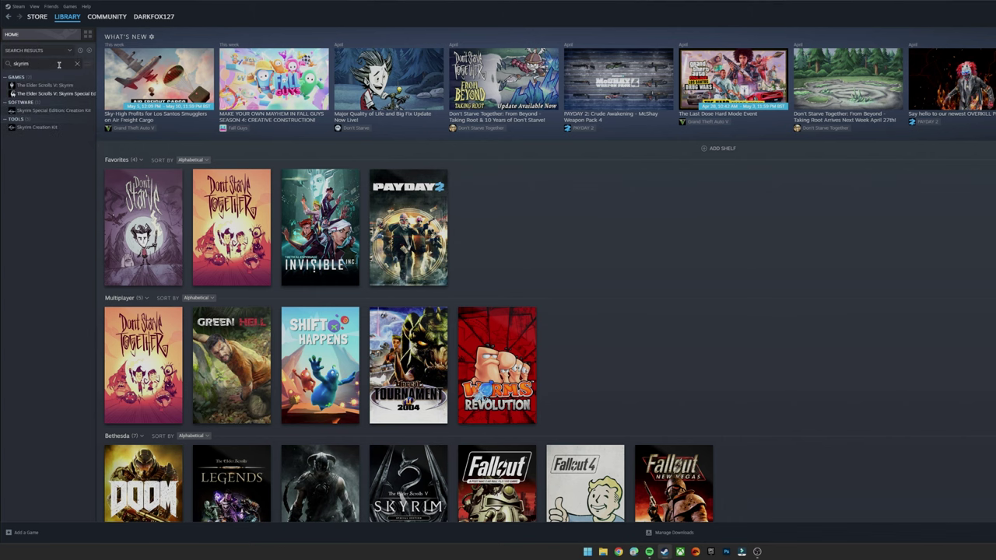
click(59, 110)
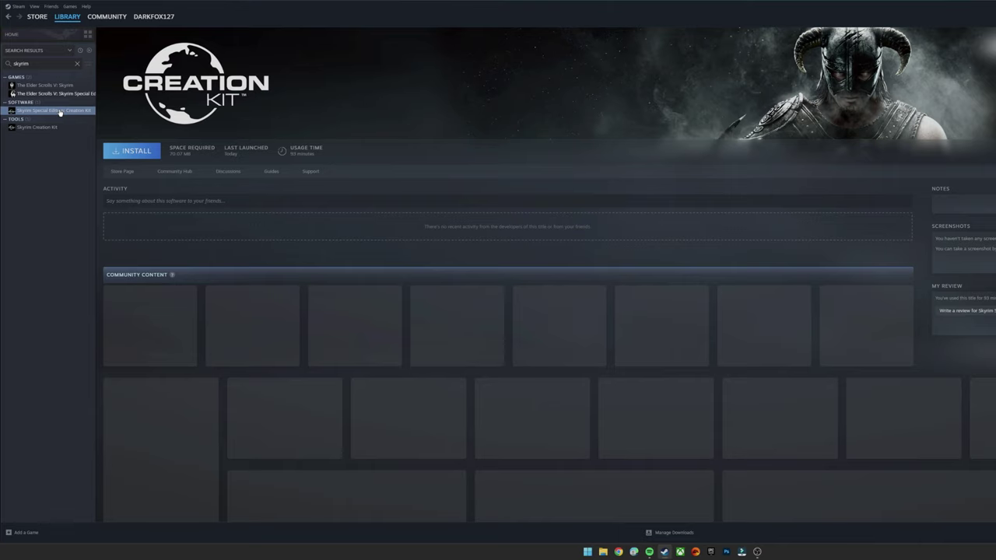
Install the Creation Kit onto the Games (G:) drive and watch the download progress
click(132, 150)
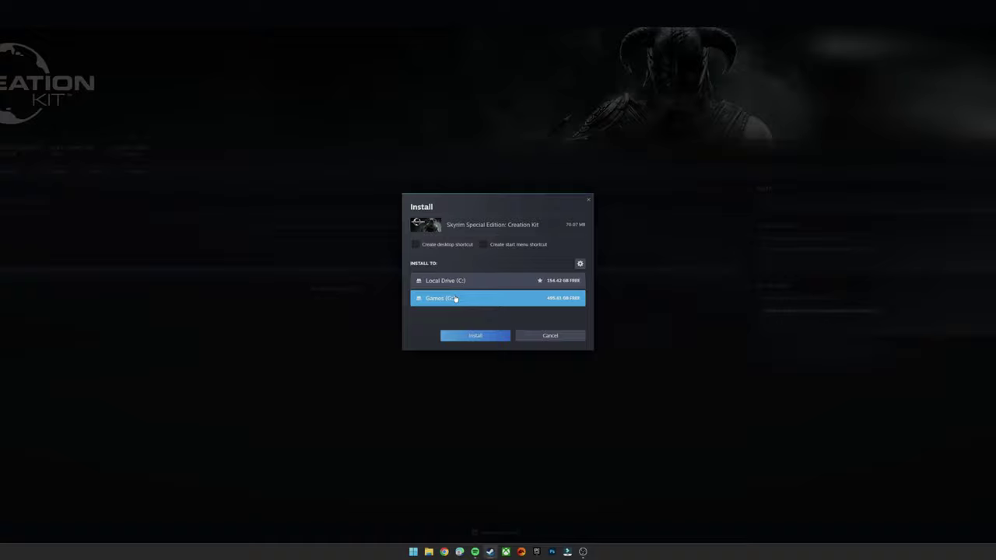
click(476, 335)
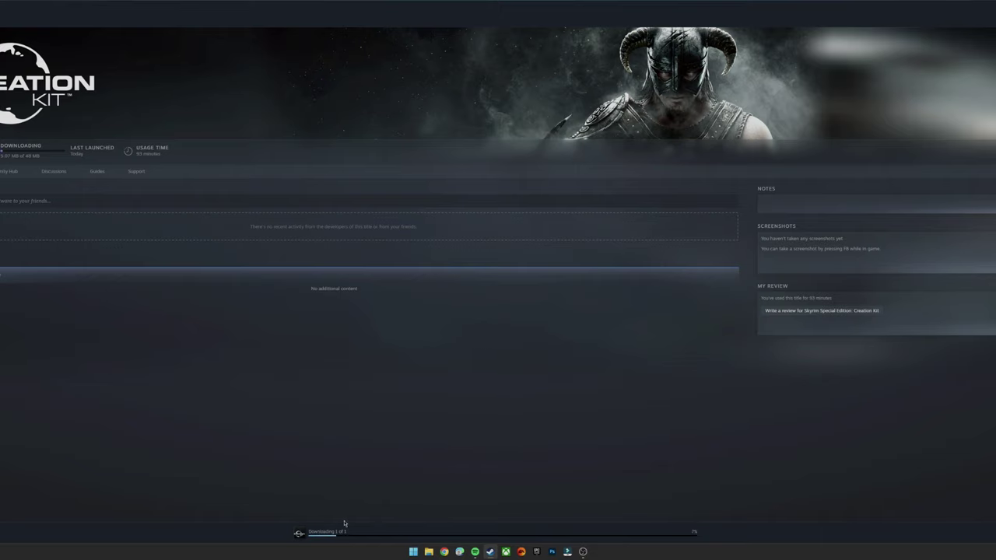
click(343, 529)
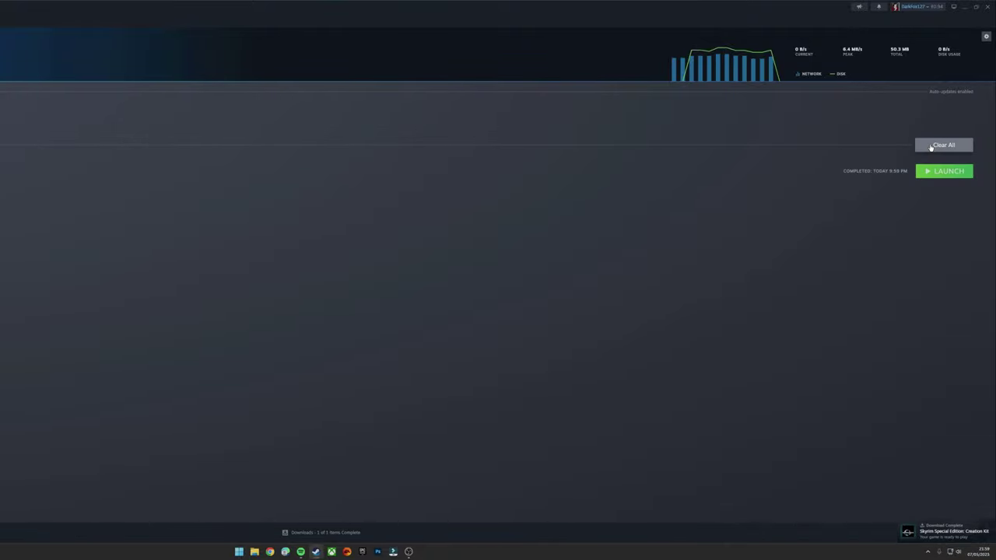
Launch the Creation Kit, agree to extract the Scripts.zip sources, and start the editor
click(944, 170)
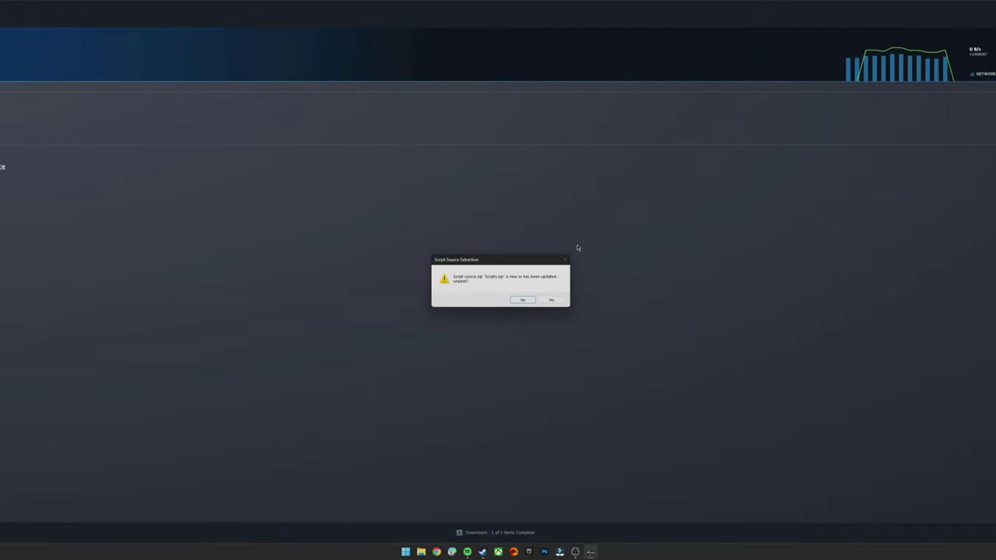
click(523, 301)
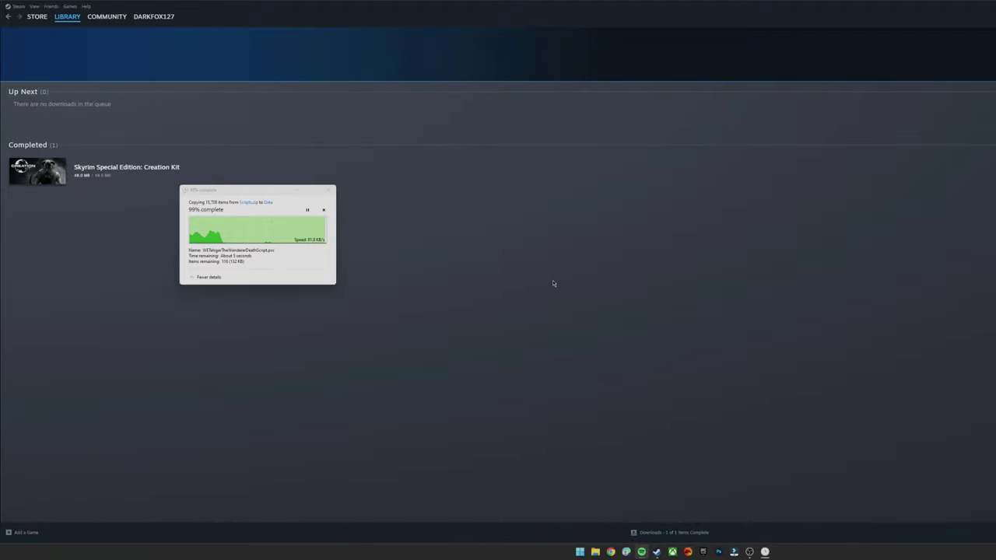
click(749, 551)
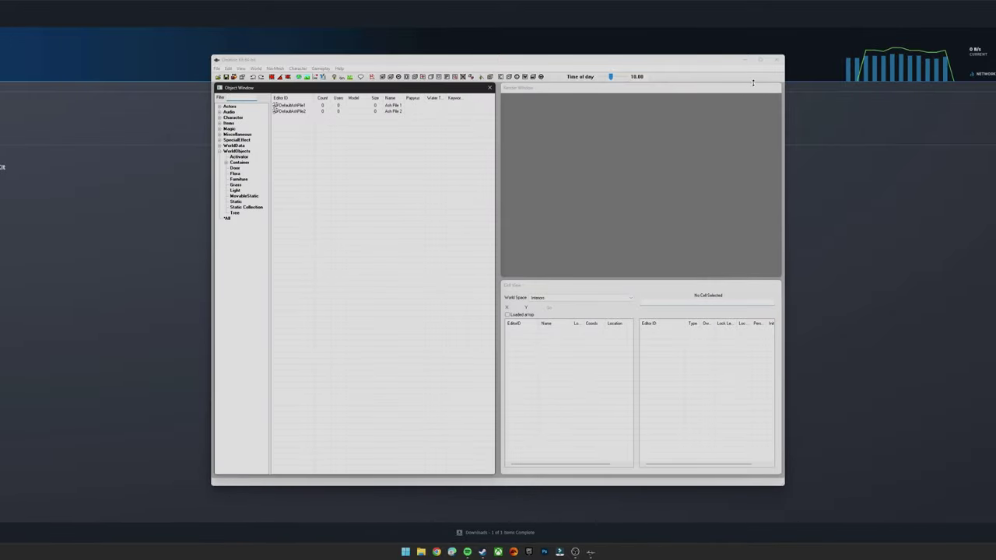
Maximize the Creation Kit and place a taller Object Window at the top-left
click(760, 60)
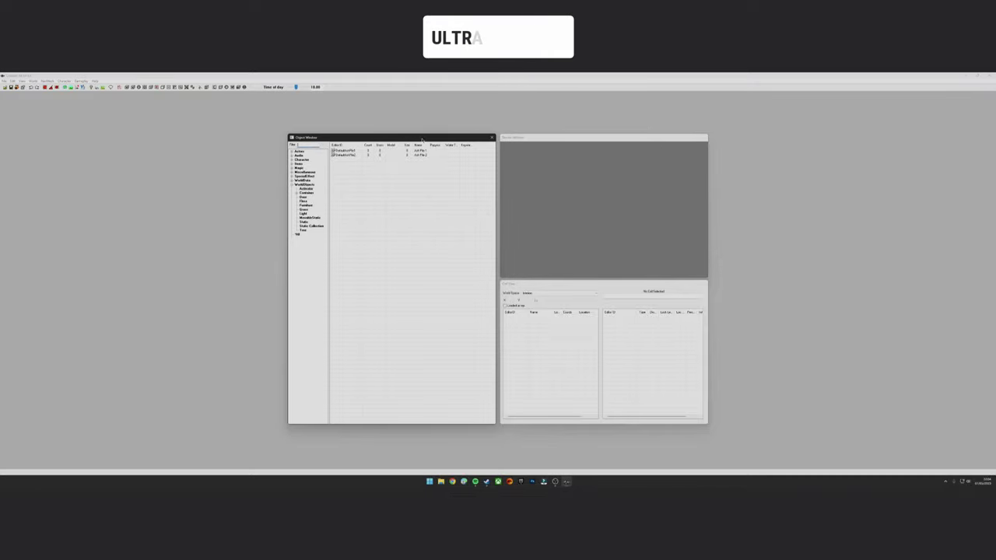
drag(421, 138, 134, 95)
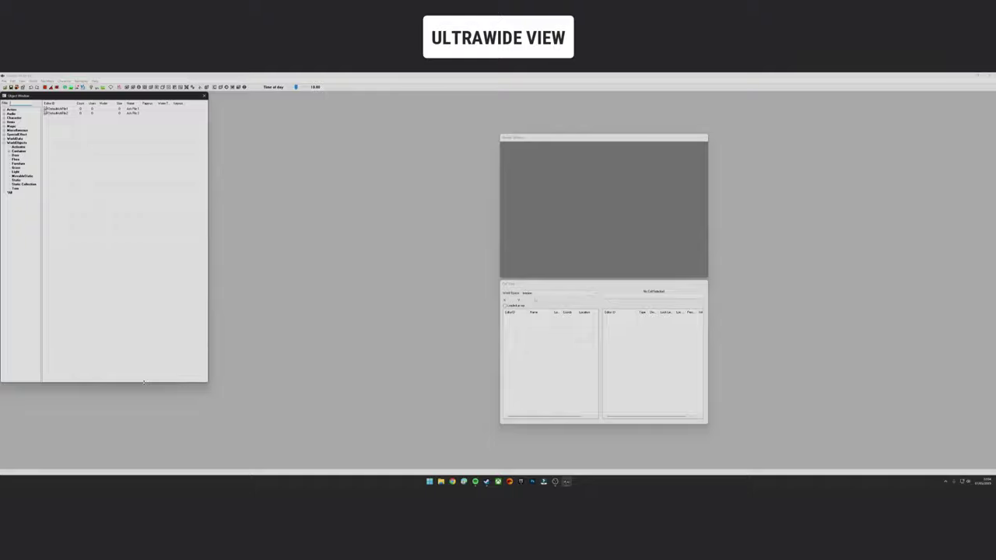
drag(143, 382, 140, 468)
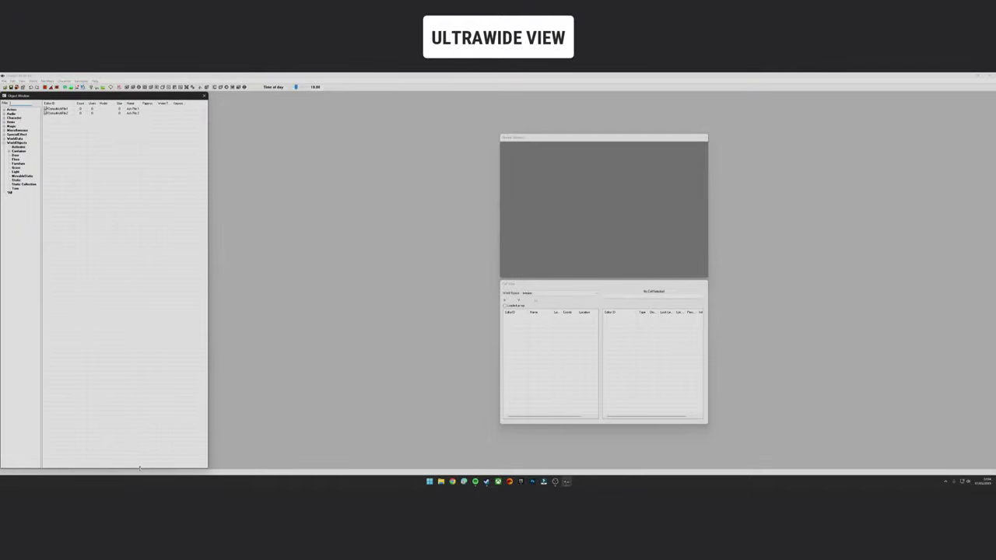
Stretch a shorter Cell View across the bottom and enlarge the Render Window at the top-right
drag(529, 283, 237, 330)
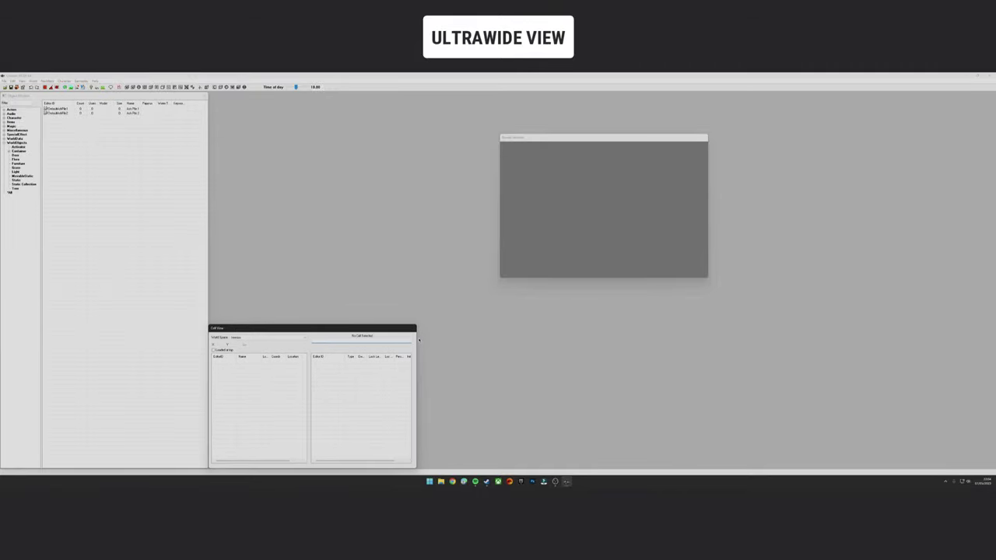
drag(418, 340, 994, 359)
drag(933, 326, 943, 383)
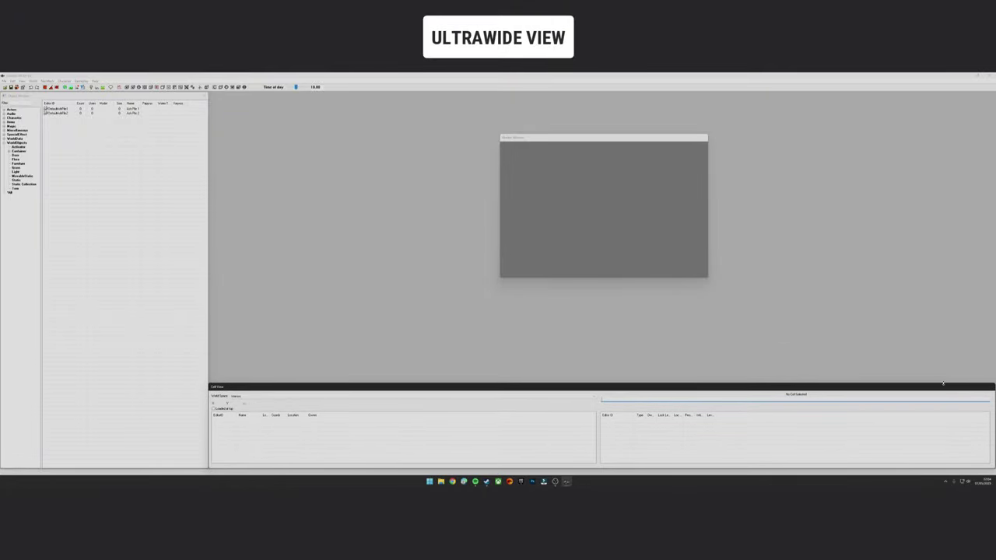
drag(569, 138, 856, 98)
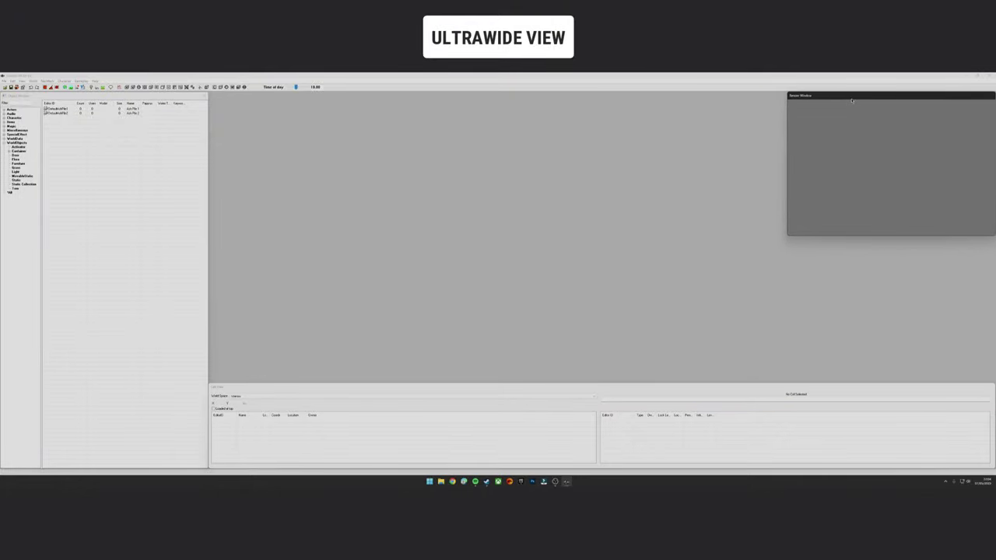
drag(801, 236, 452, 329)
Preview the first object and place its preview window beside the Object Window
right_click(52, 108)
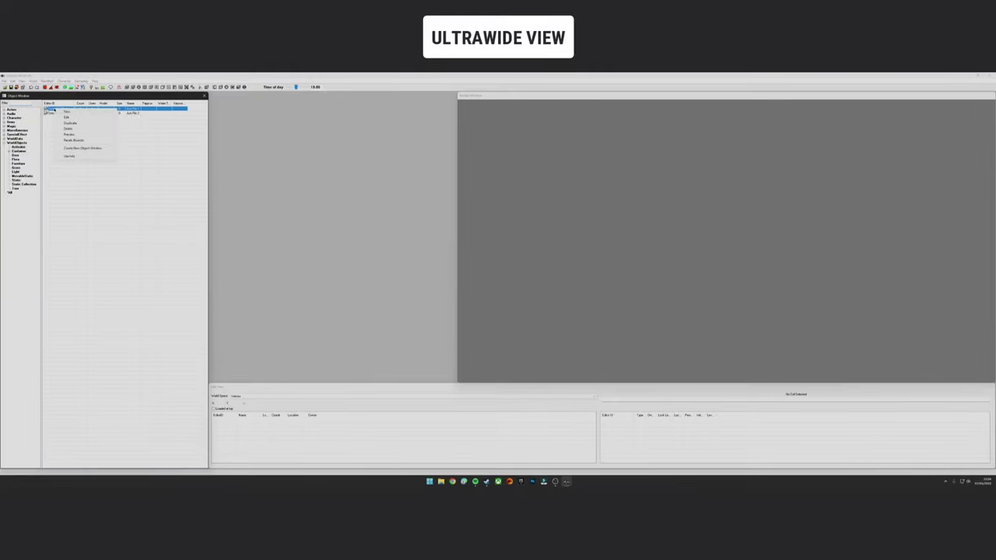
click(70, 135)
drag(97, 101, 305, 97)
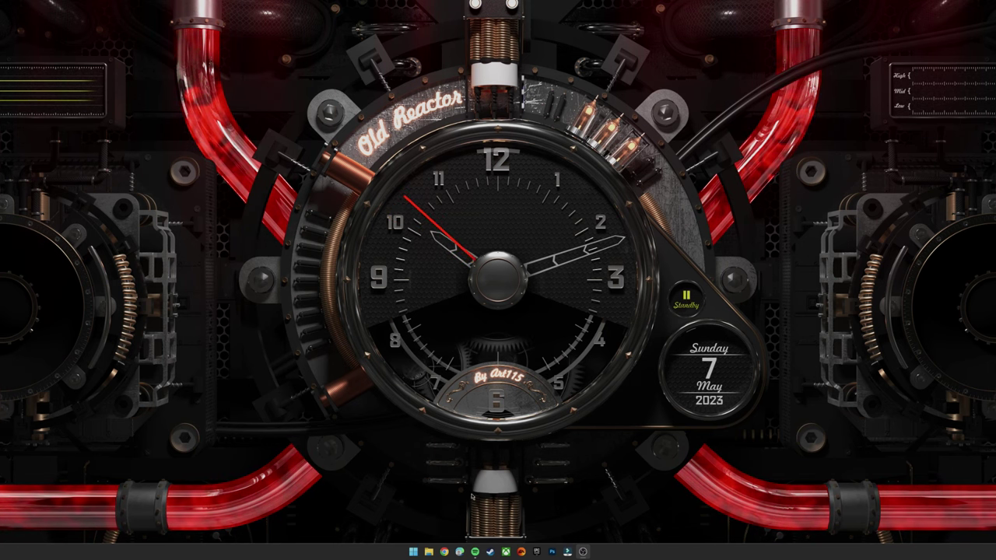
In File Explorer, go to the Skyrim Special Edition folder and bring up Open with for CreationKit.ini
click(429, 552)
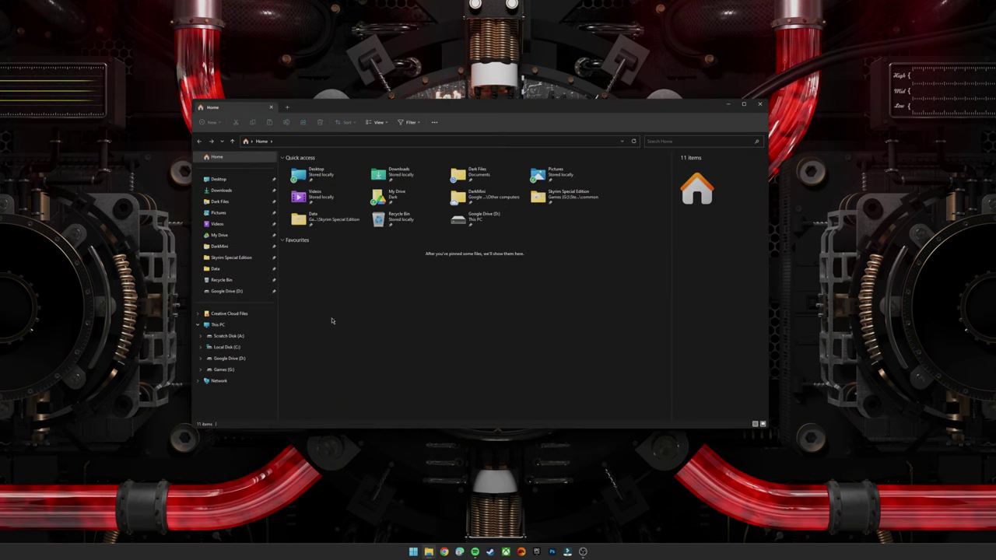
click(252, 260)
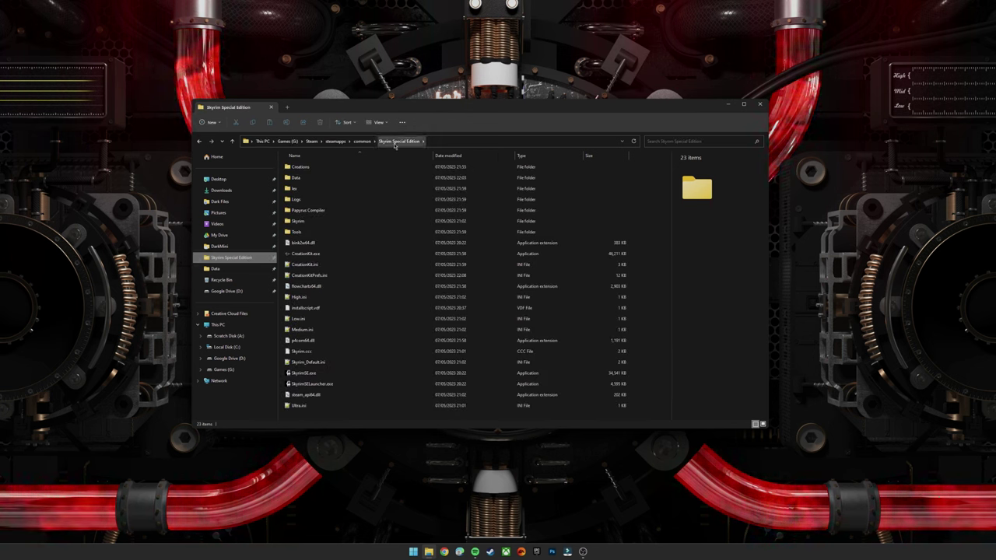
right_click(340, 264)
mouse_move(389, 297)
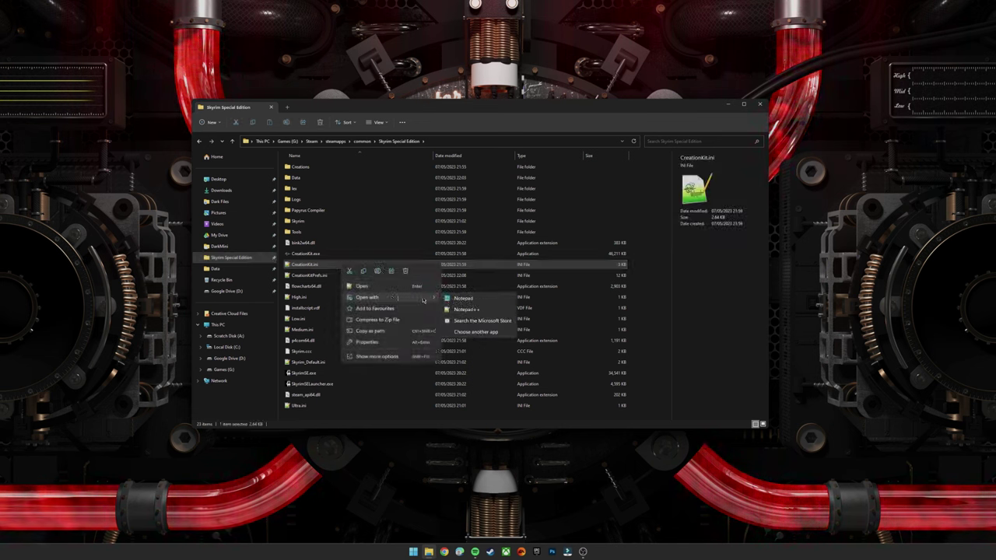
Open CreationKit.ini in Notepad++ and add bAllowMultipleMasterFiles=1 and bAllowMultipleMasterLoads=1 under [General]
click(364, 286)
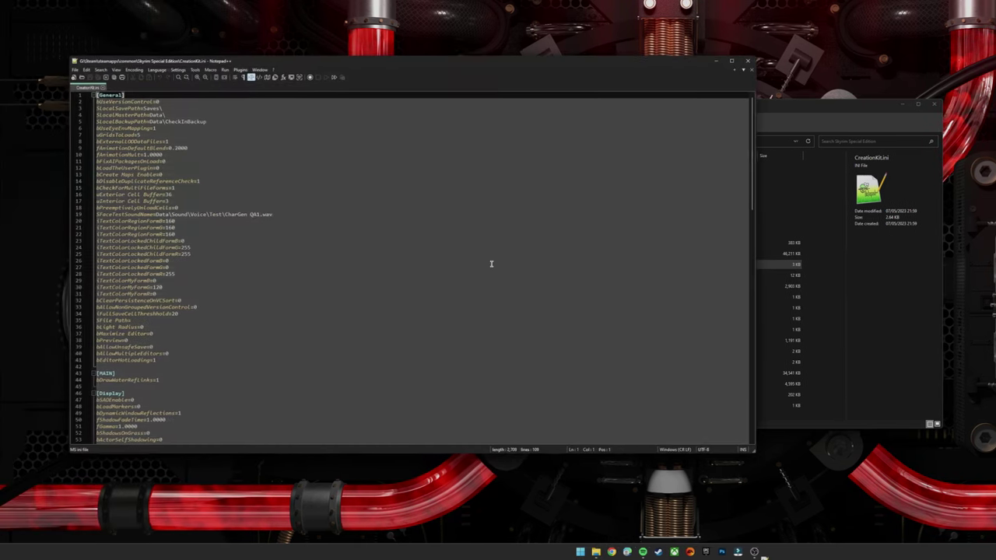
click(732, 60)
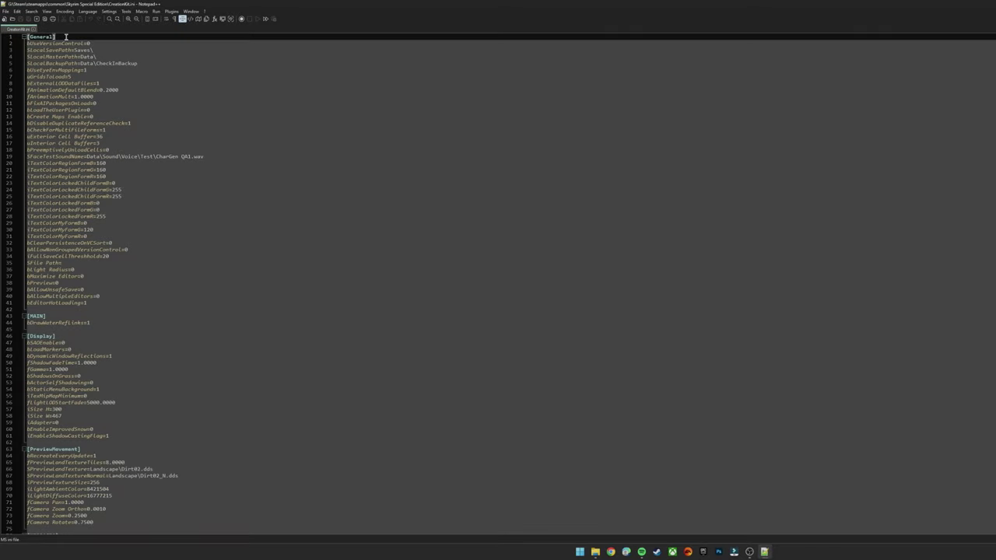
key(Return)
text(bAllowMu)
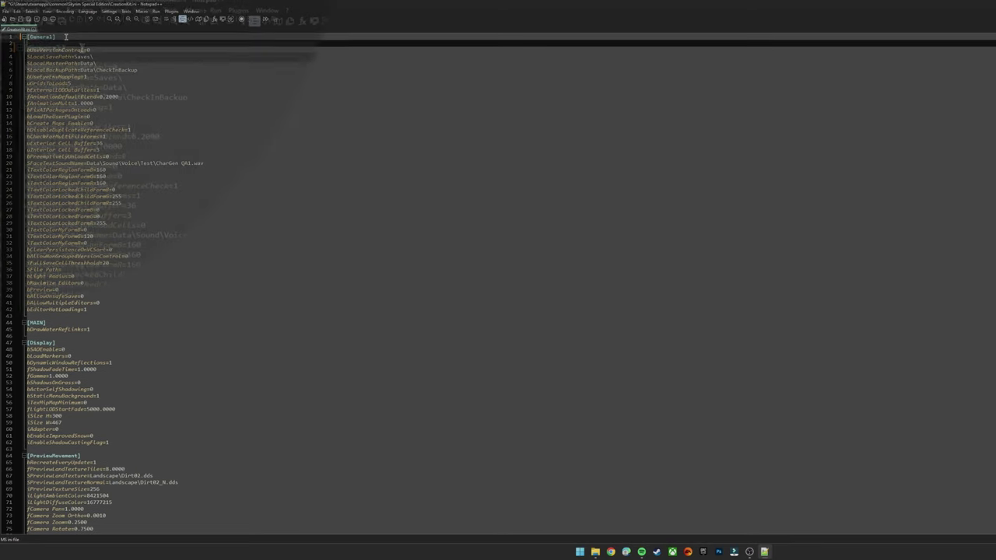
text(lti)
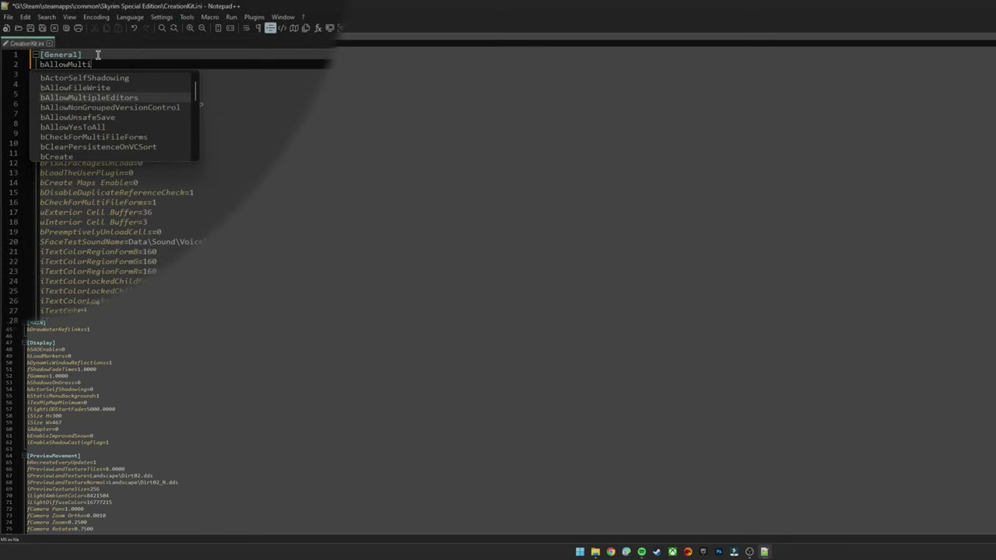
text(pleMasterF)
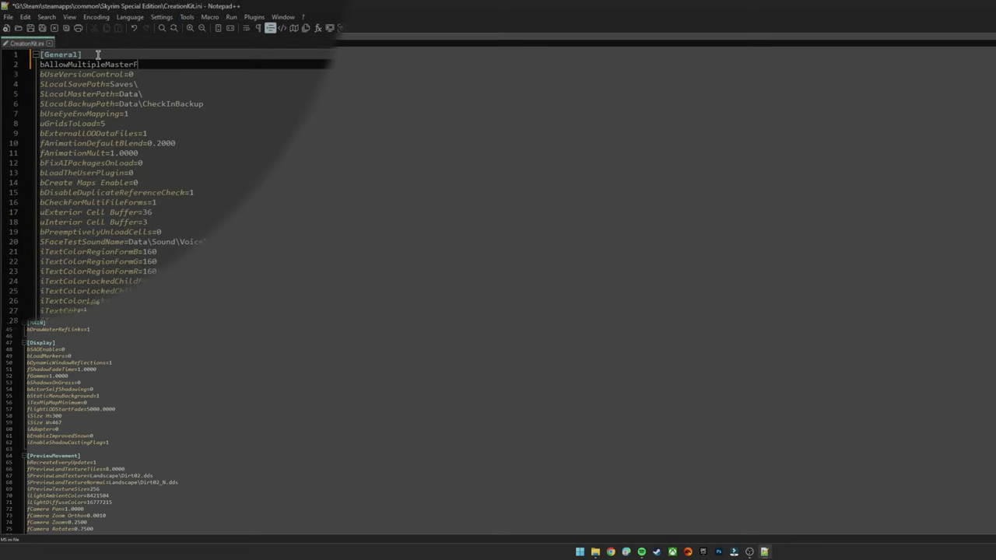
text(iles=1)
key(Return)
text(b)
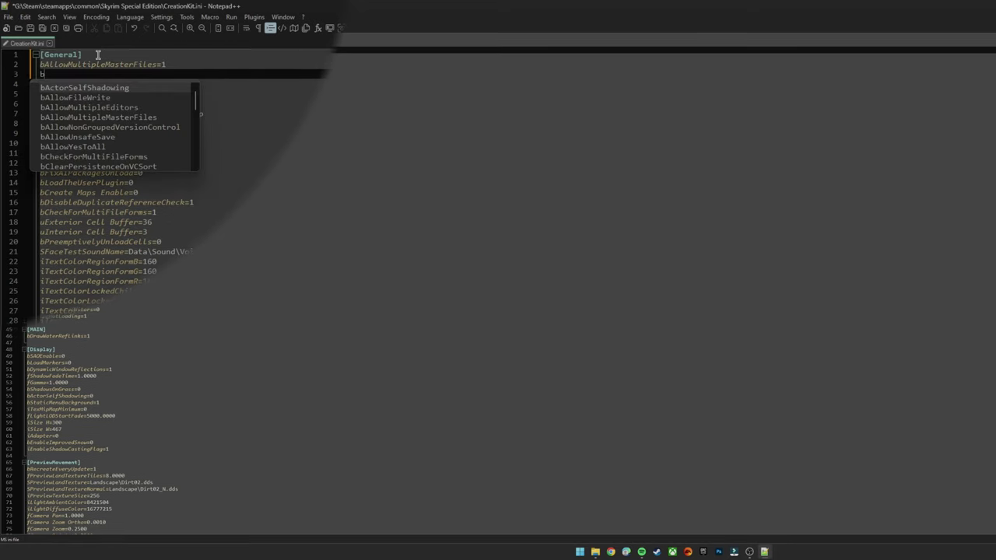
text(AllowMultiple)
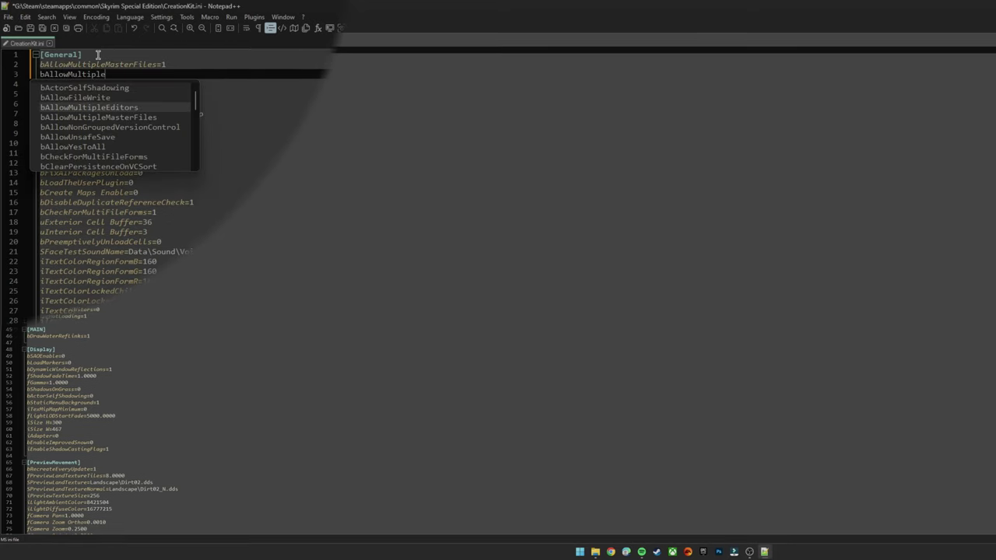
text(MasterLoads=1)
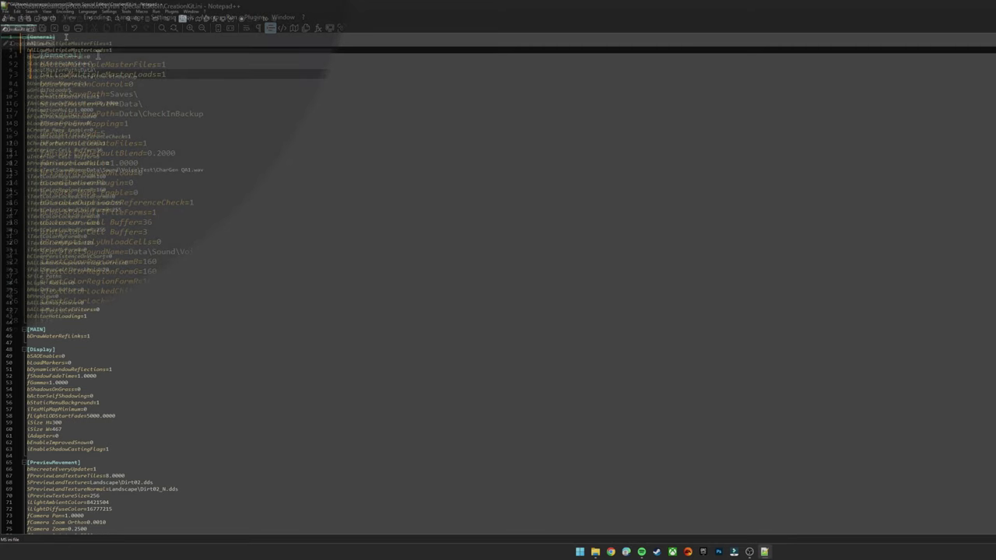
scroll(218, 156, down, 17)
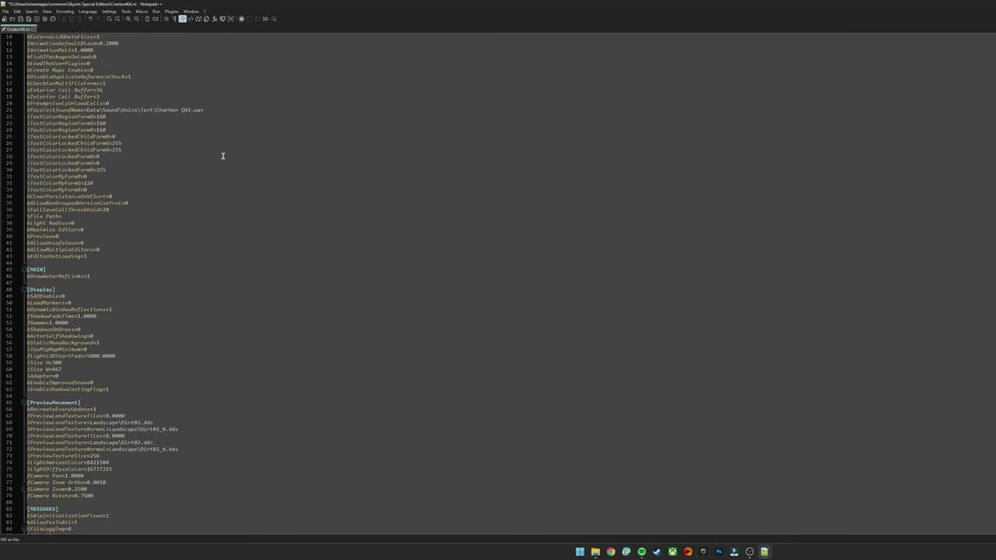